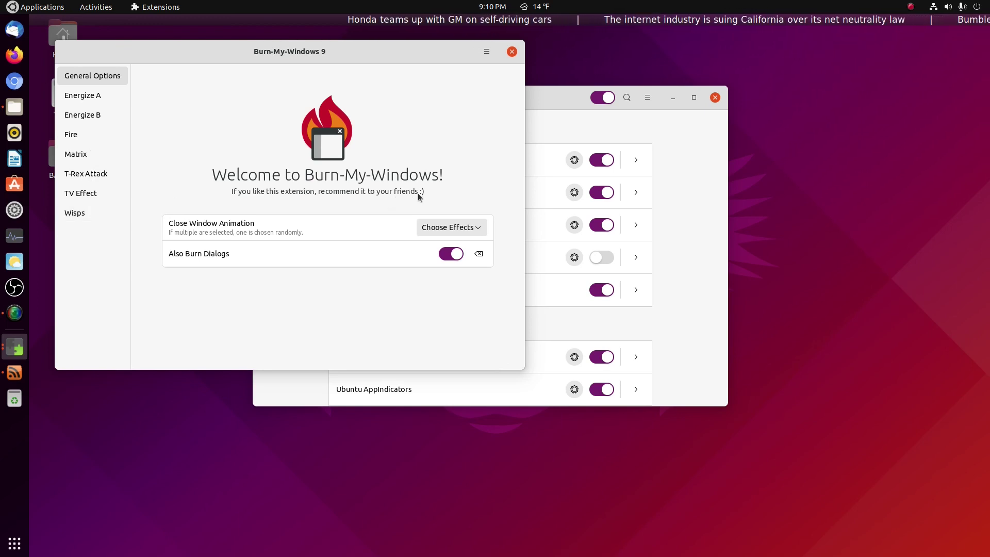
Step: Confirm all seven close effects are enabled, close Burn My Windows settings, and launch Weather
click(468, 228)
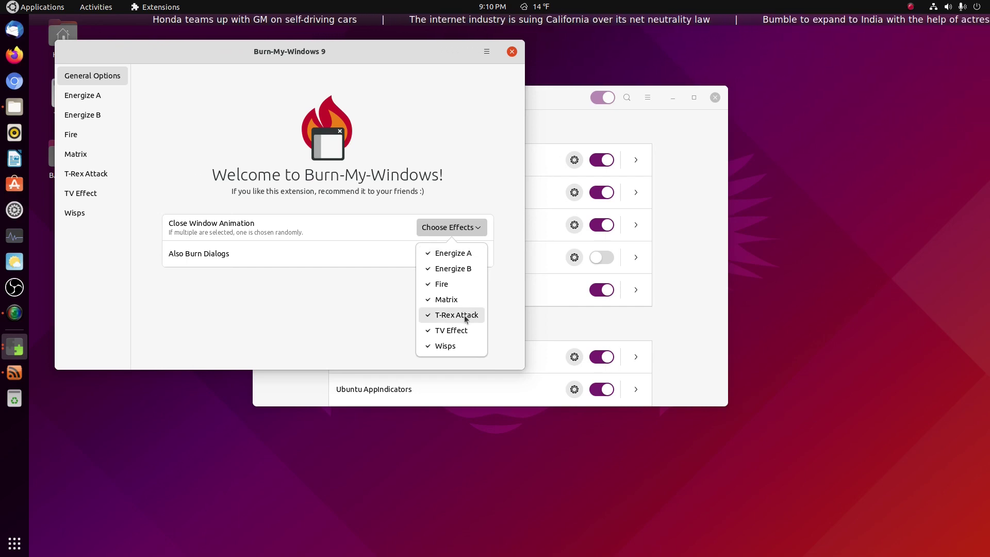
click(474, 87)
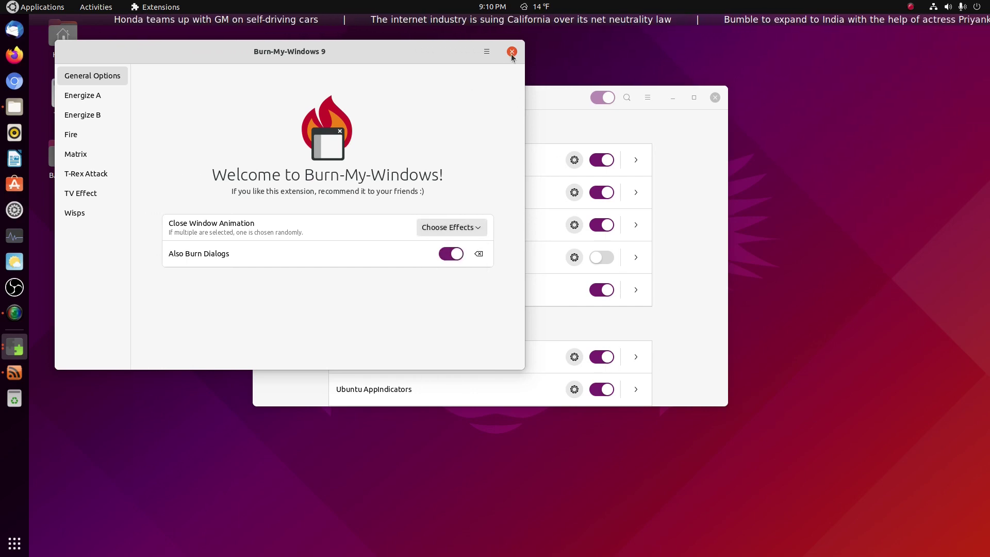
click(512, 53)
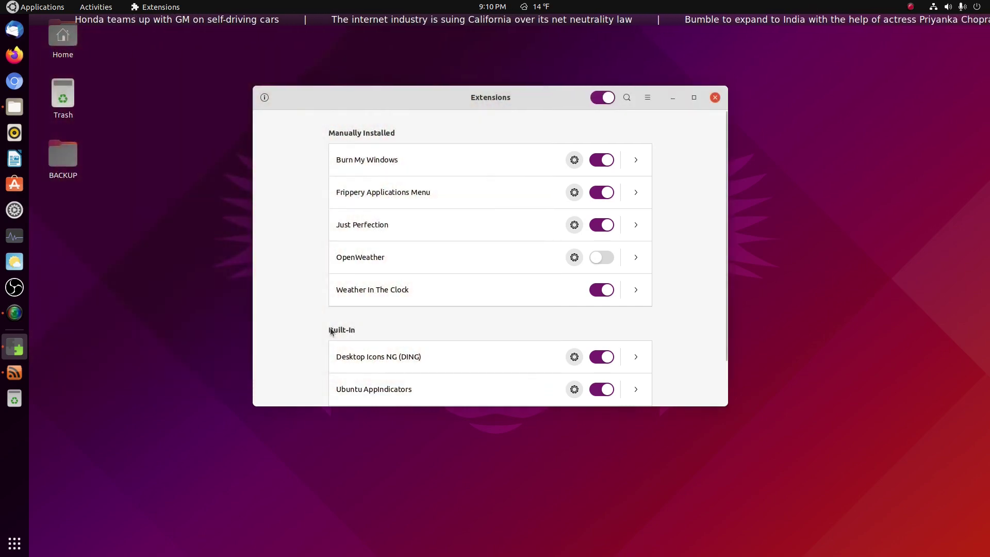
click(15, 261)
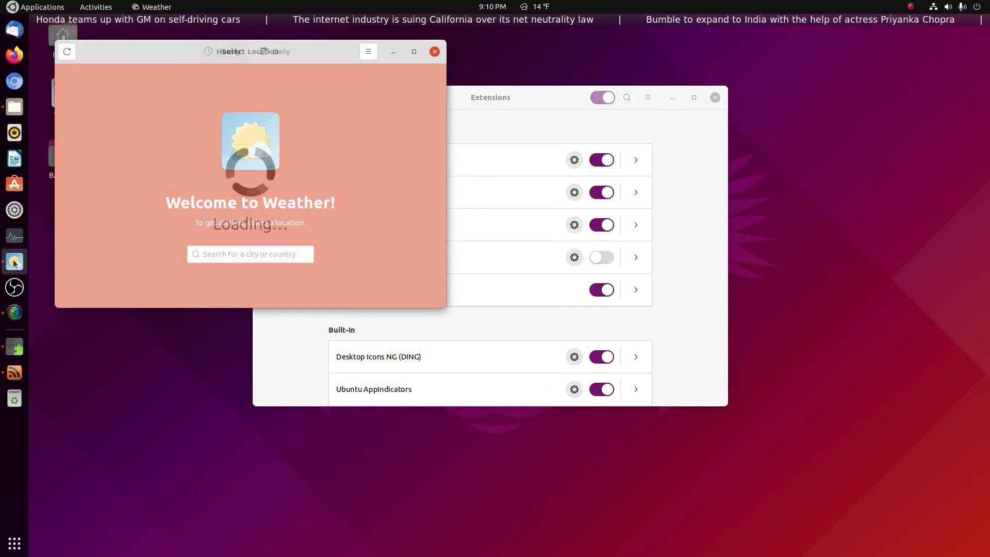
Step: Maximize and close the Weather and Settings windows to preview the close effects
drag(293, 47, 593, 100)
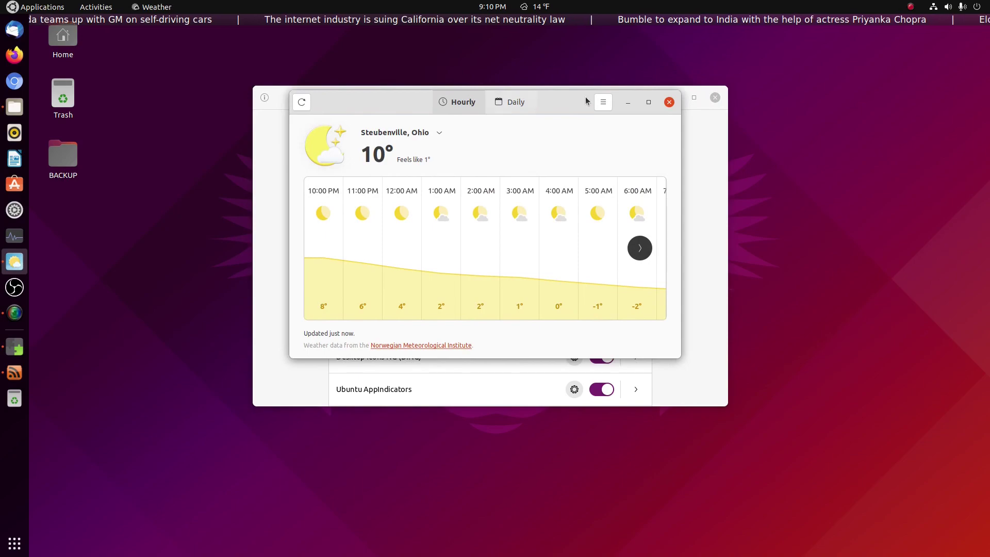
click(648, 102)
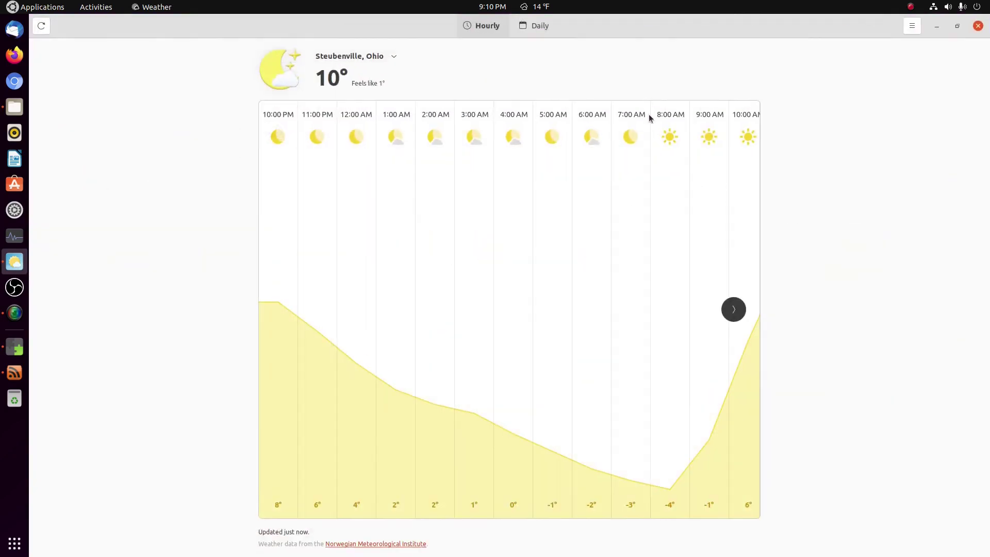
click(976, 28)
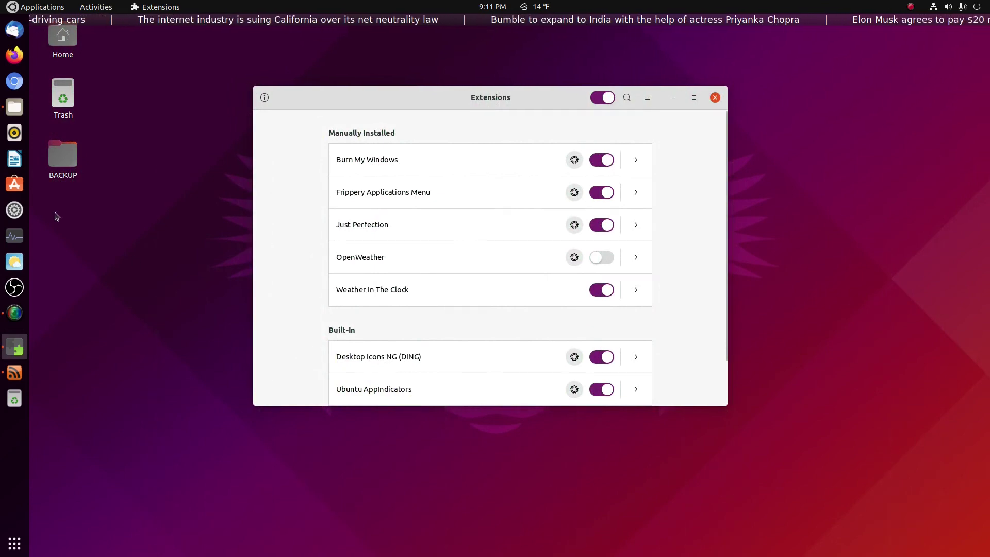
click(15, 211)
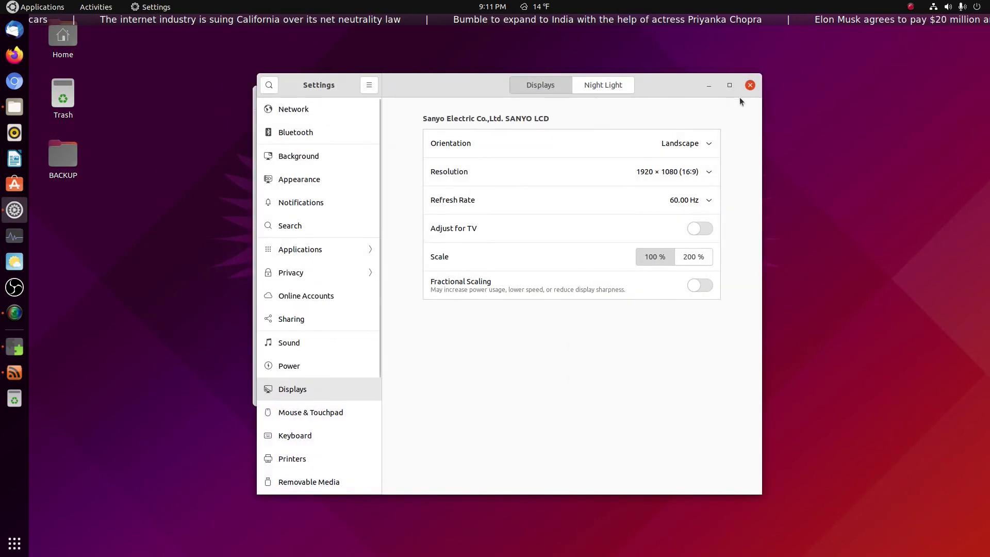
click(729, 86)
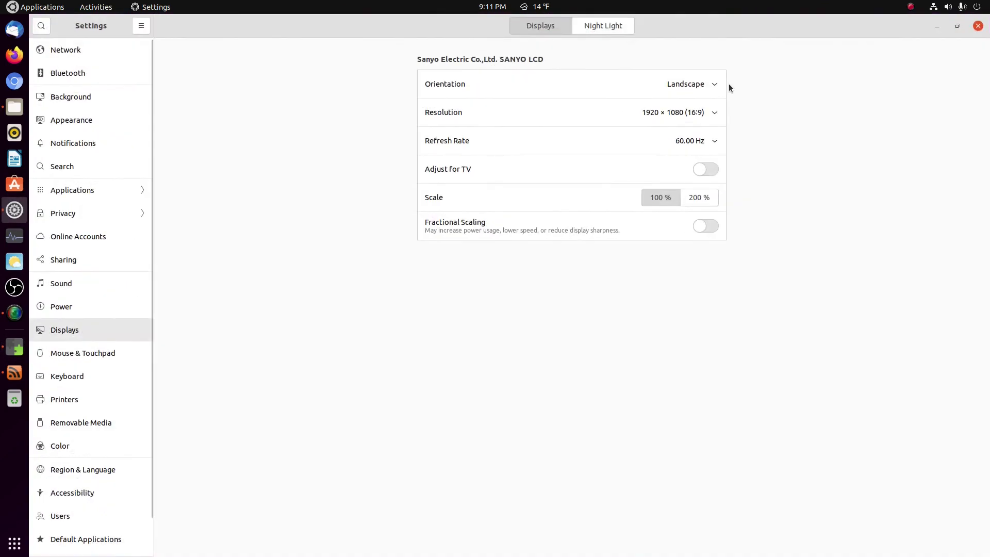
click(979, 26)
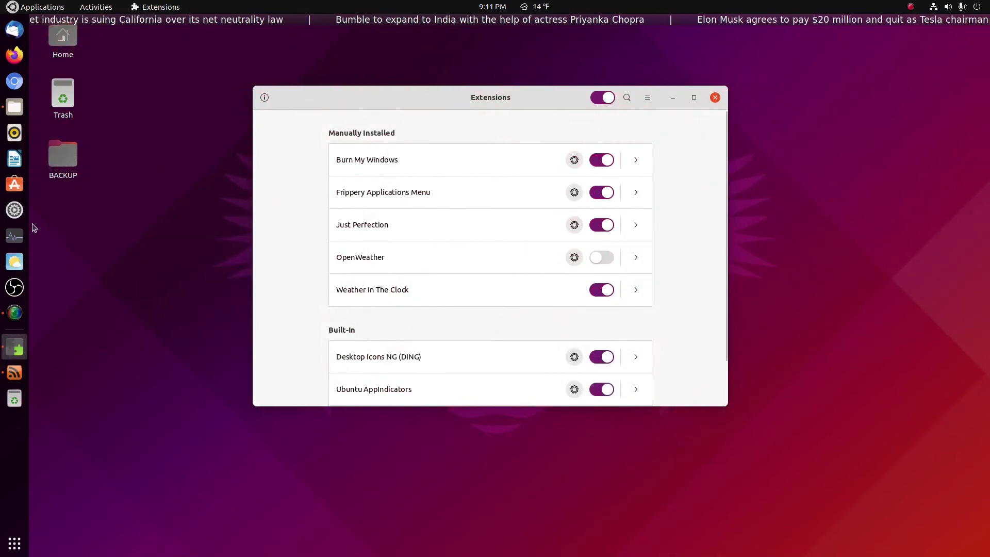
Step: Launch and close Ubuntu Software, then reopen Burn My Windows' close effects list
click(15, 185)
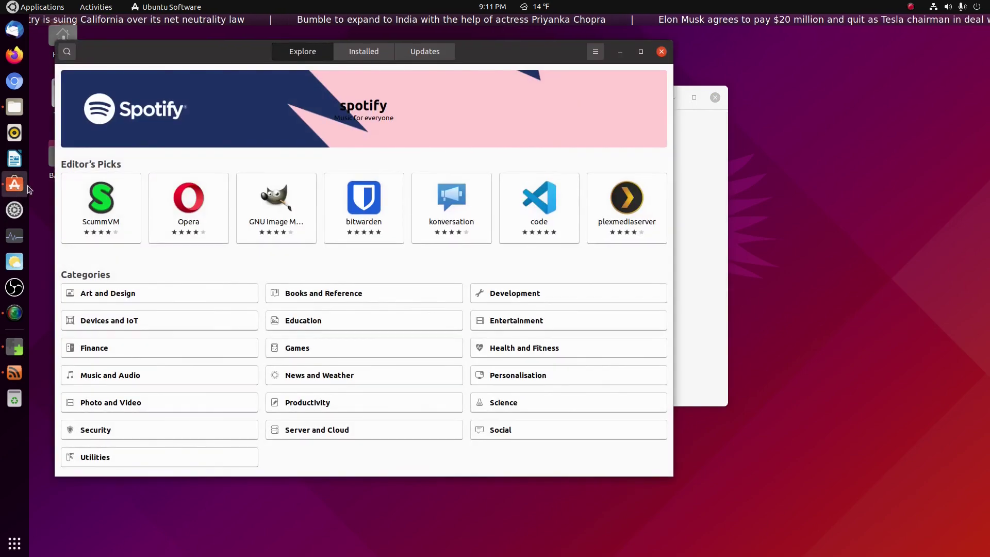
click(660, 51)
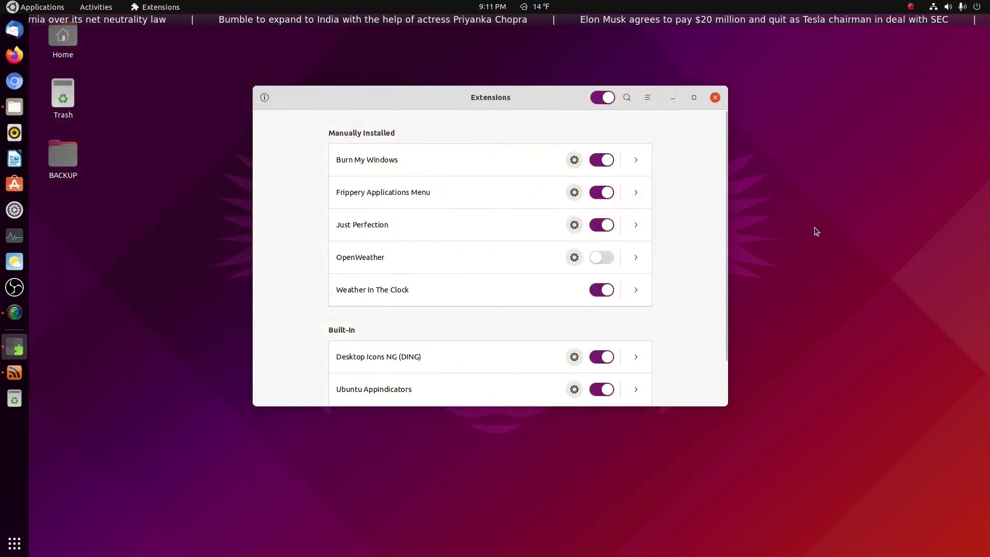
click(573, 159)
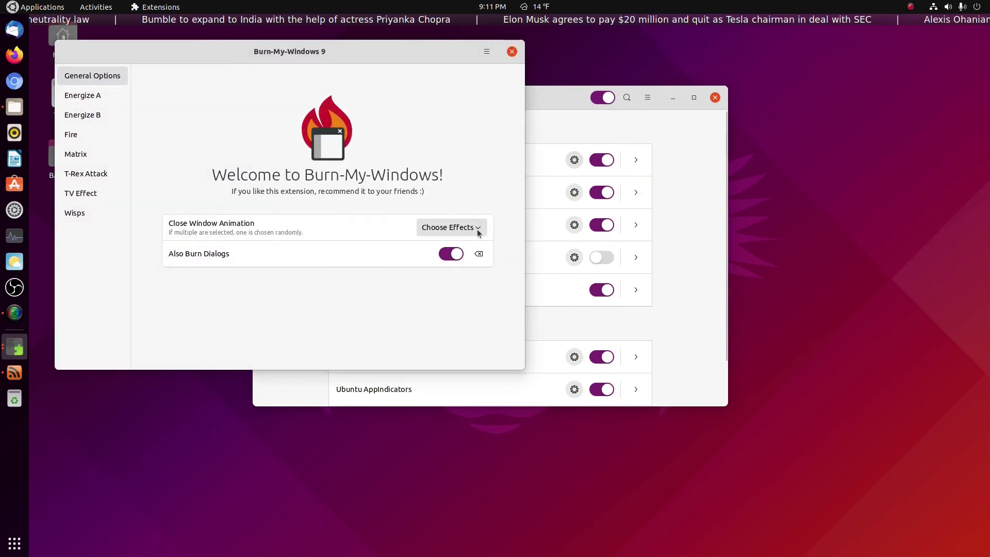
click(451, 227)
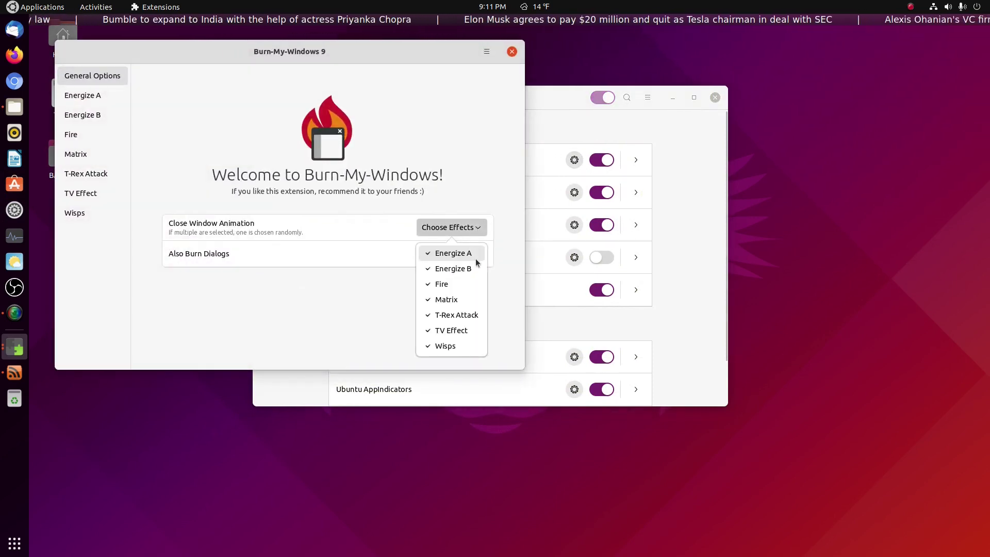
Step: Uncheck Energize B, Fire, Matrix, T-Rex Attack, TV Effect and Wisps, then view Energize A's settings
click(452, 268)
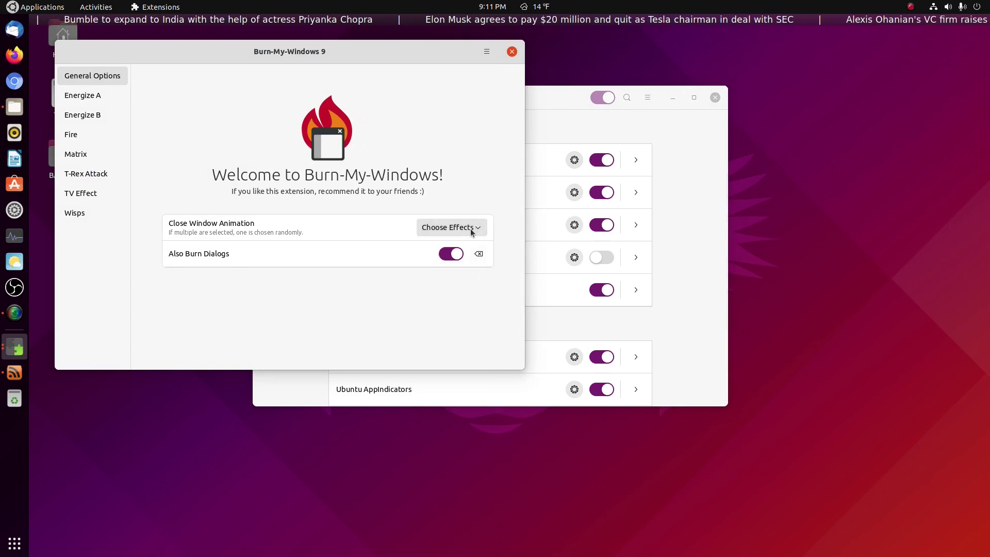
click(470, 230)
click(456, 284)
click(465, 229)
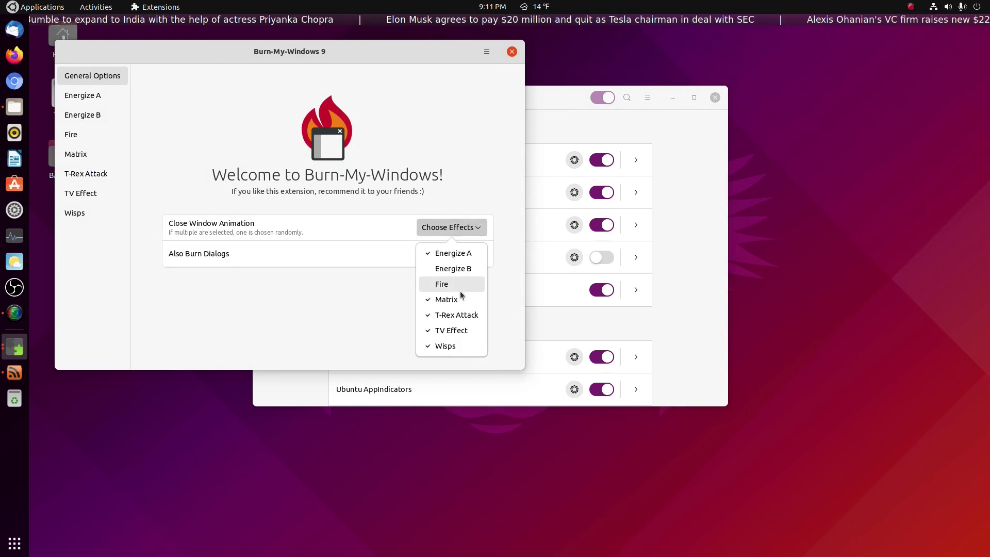
click(461, 291)
click(455, 229)
click(453, 302)
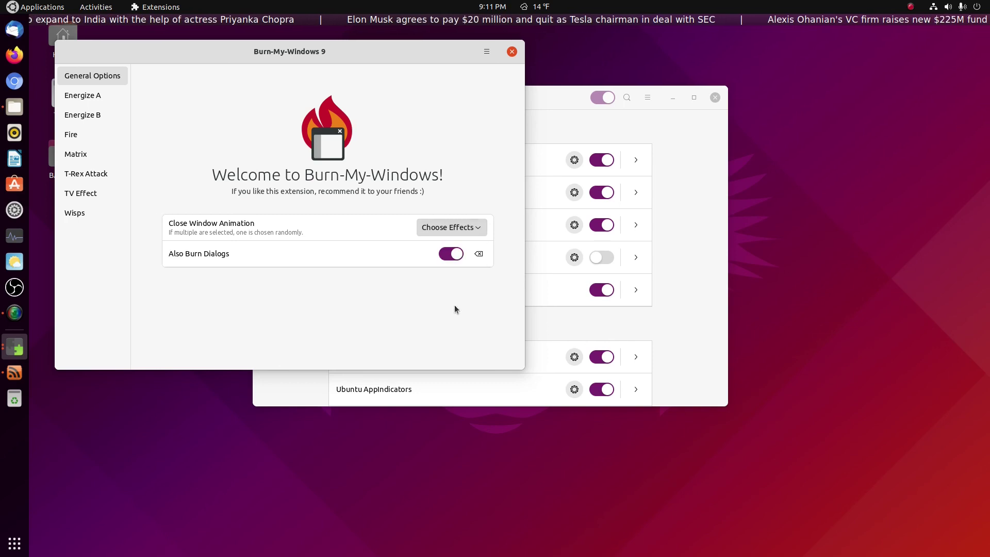
click(451, 229)
click(464, 330)
click(465, 230)
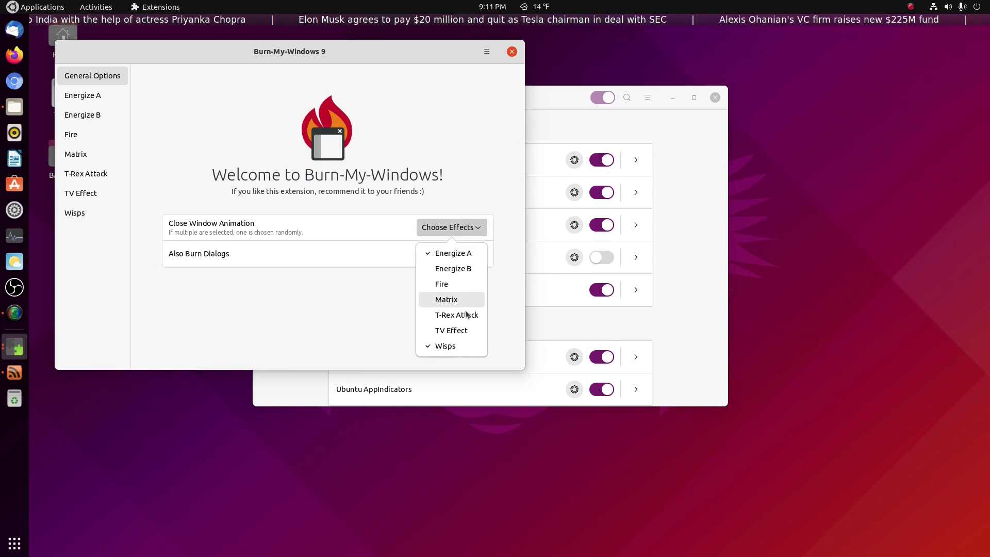
click(455, 346)
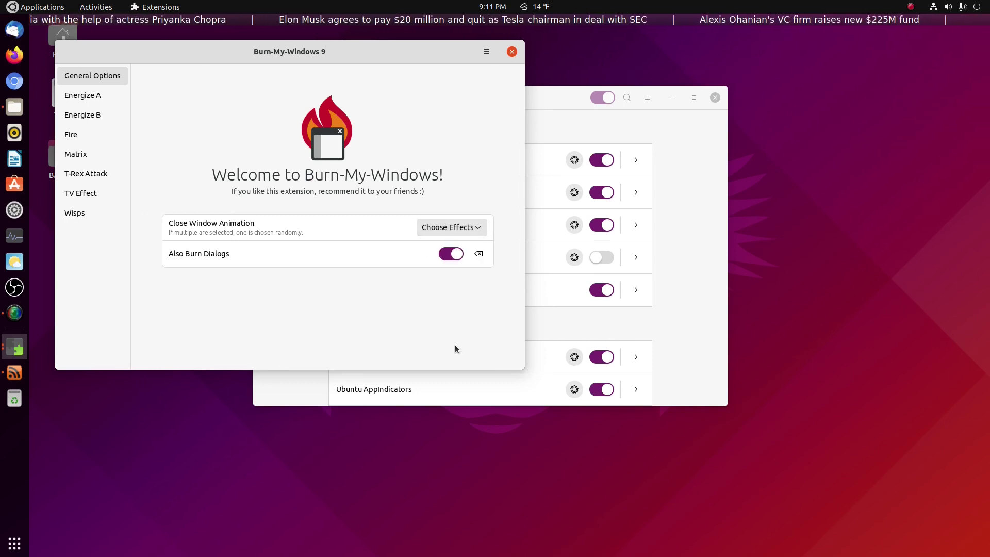
click(104, 96)
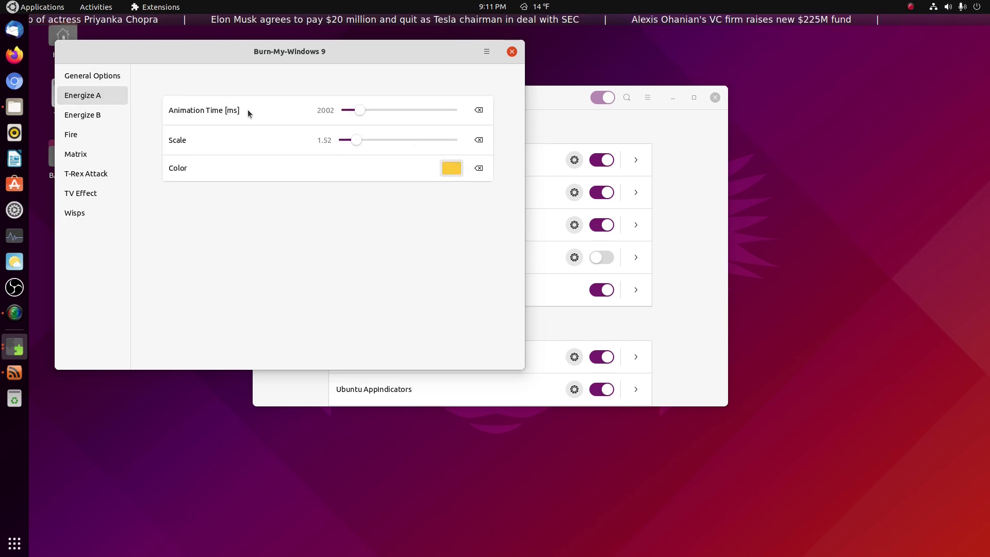
Step: Set Energize A's animation time to 5356 ms and scale to 3.07, then close settings
drag(360, 111, 402, 113)
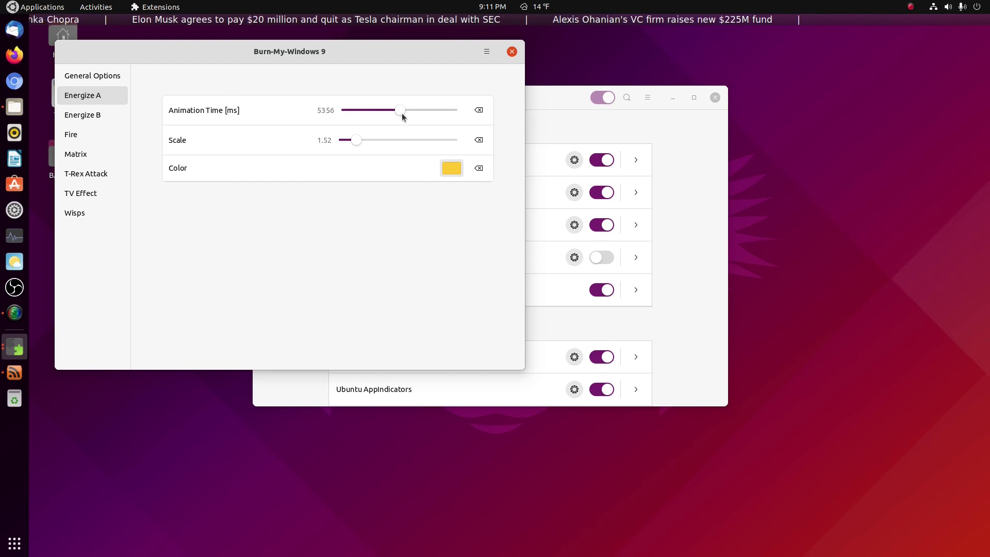
drag(353, 142, 374, 141)
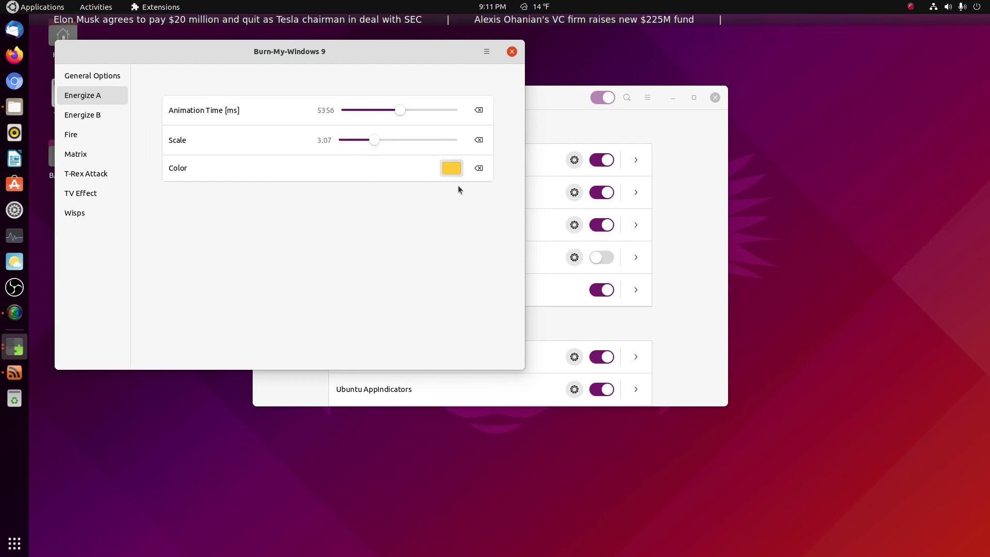
drag(446, 53, 542, 86)
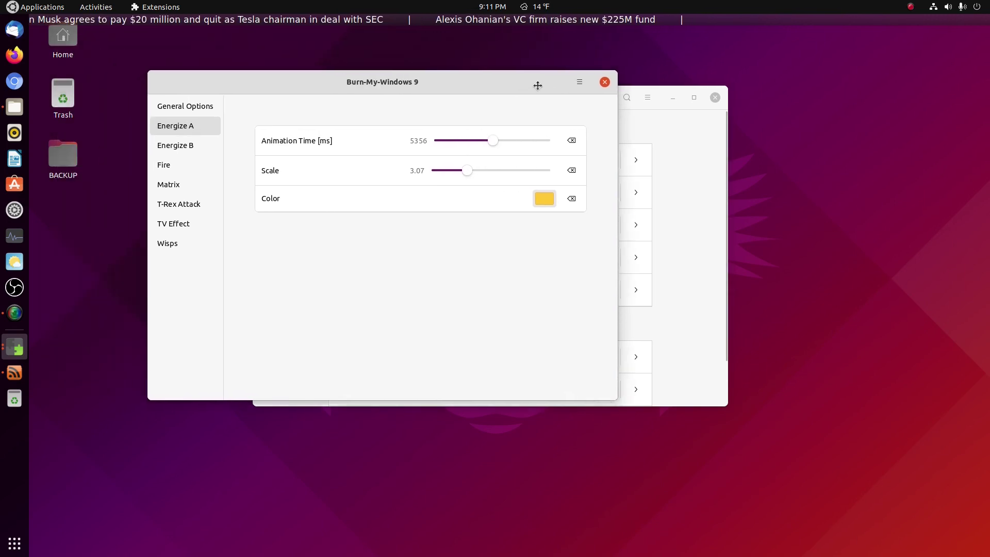
click(608, 86)
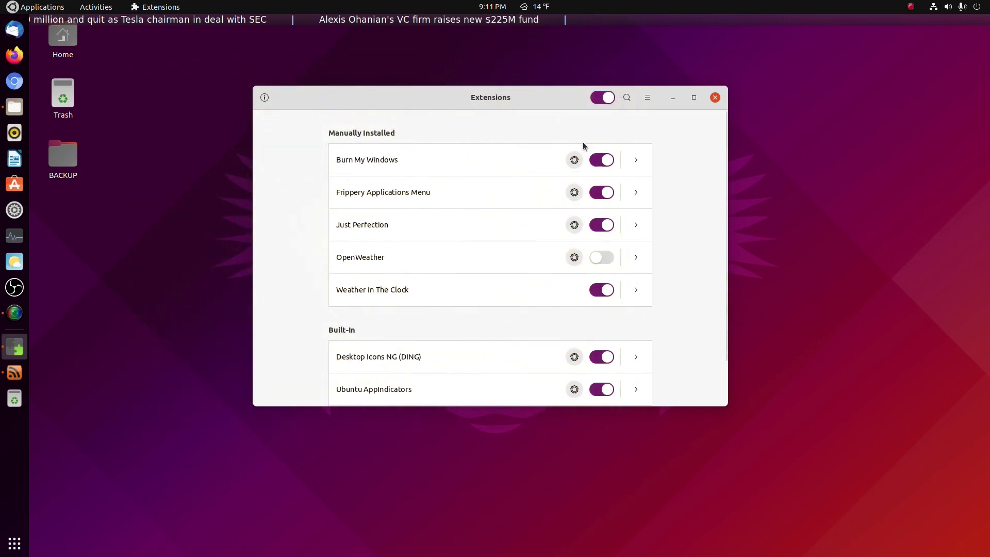
Step: Reopen settings, raise Energize A's animation time to 10000 ms, and close to preview
click(574, 159)
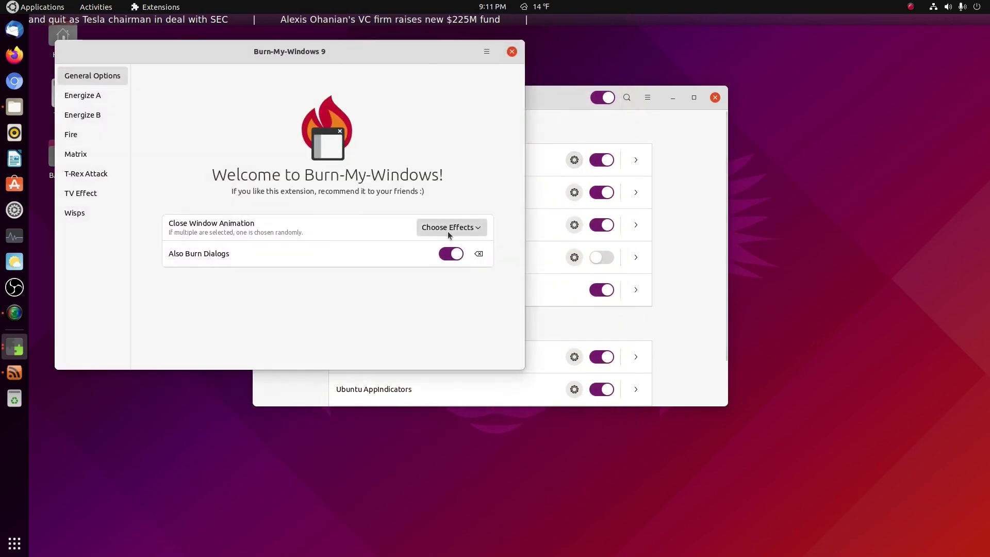
click(112, 97)
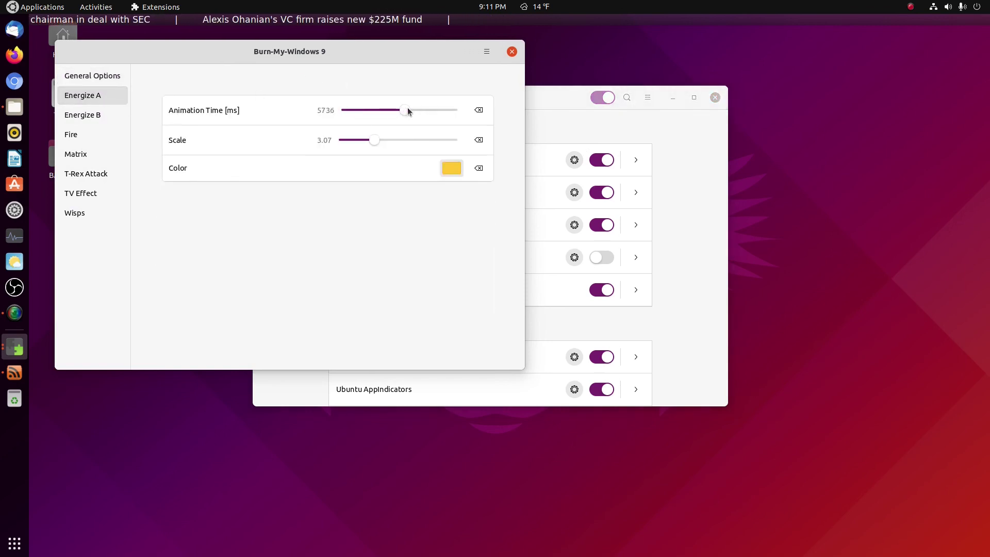
drag(408, 111, 594, 110)
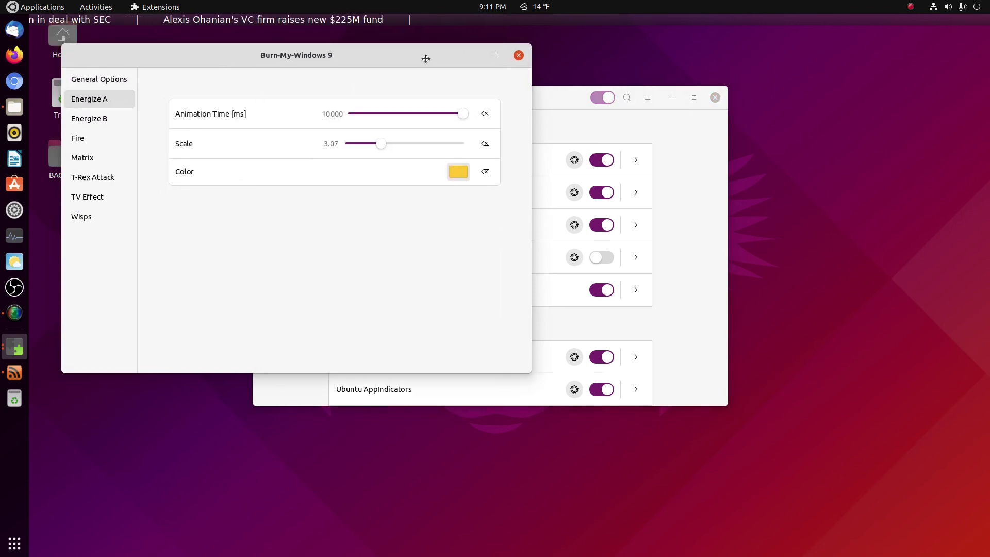
drag(386, 51, 484, 108)
click(610, 109)
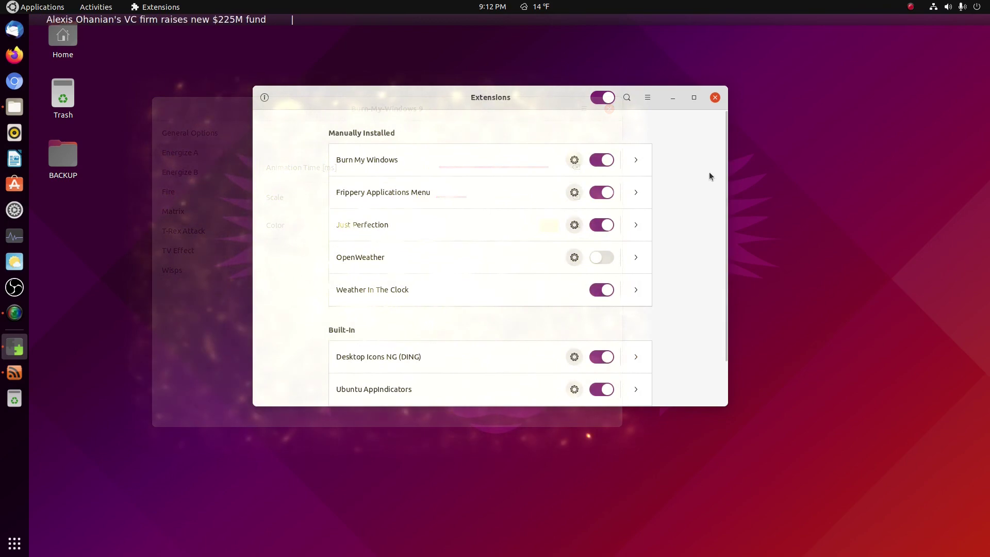
Step: Close the Extensions window and launch Ubuntu Software maximized
click(715, 98)
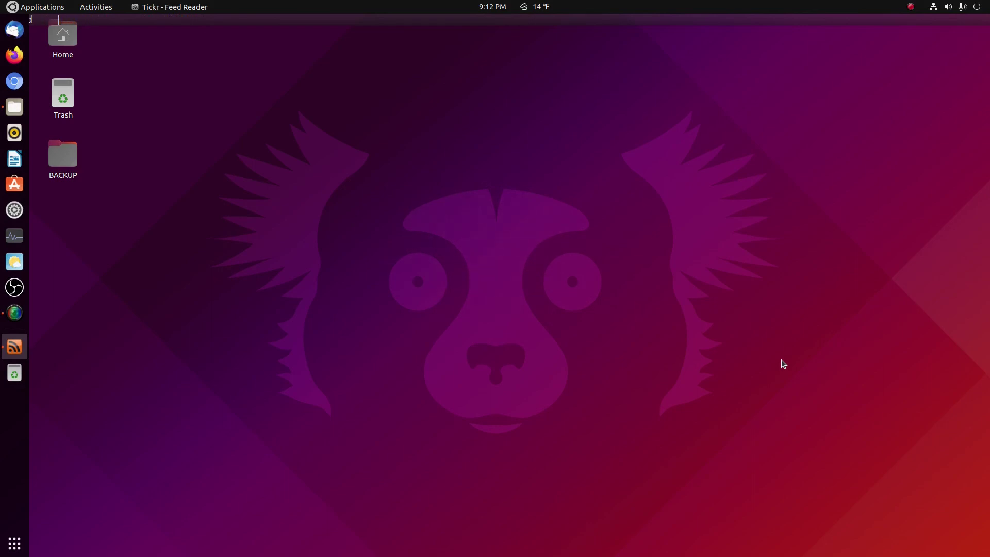
click(15, 184)
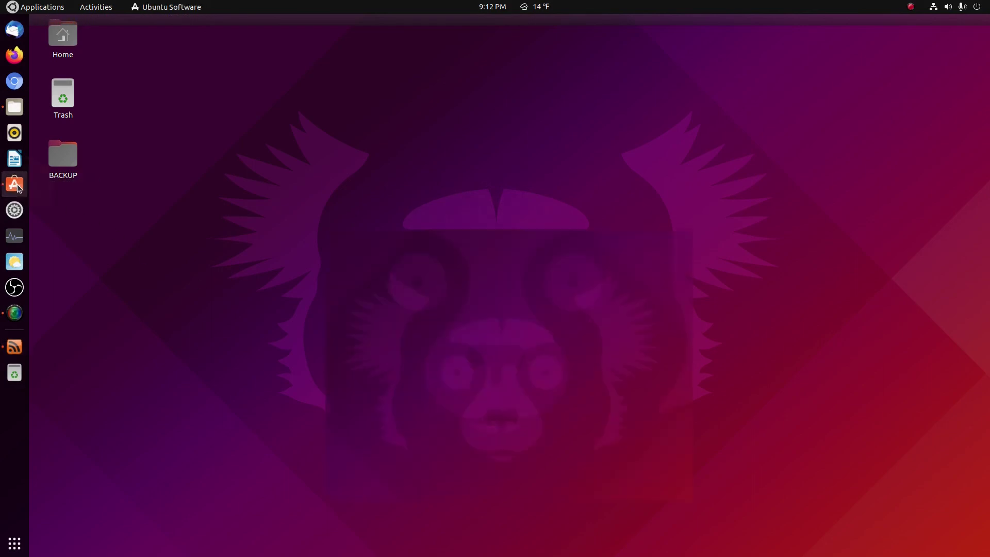
click(785, 62)
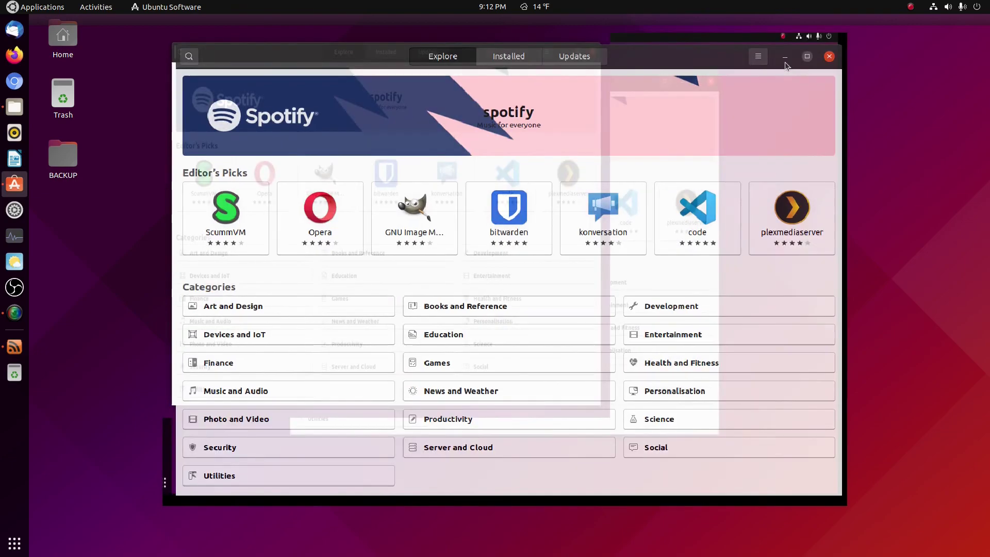